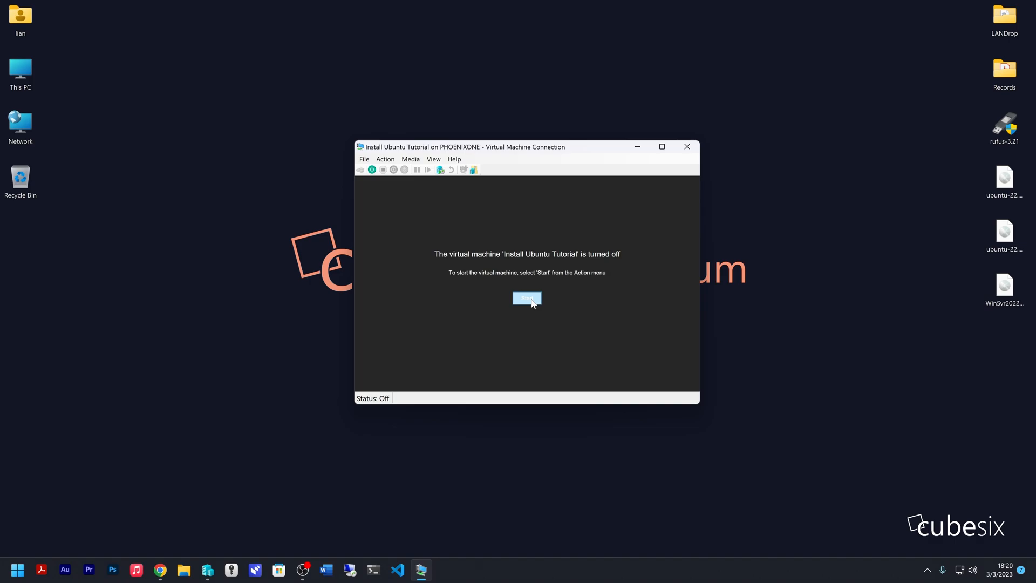
Start the Install Ubuntu Tutorial virtual machine and boot the Try or Install Ubuntu Server entry
left_click(530, 299)
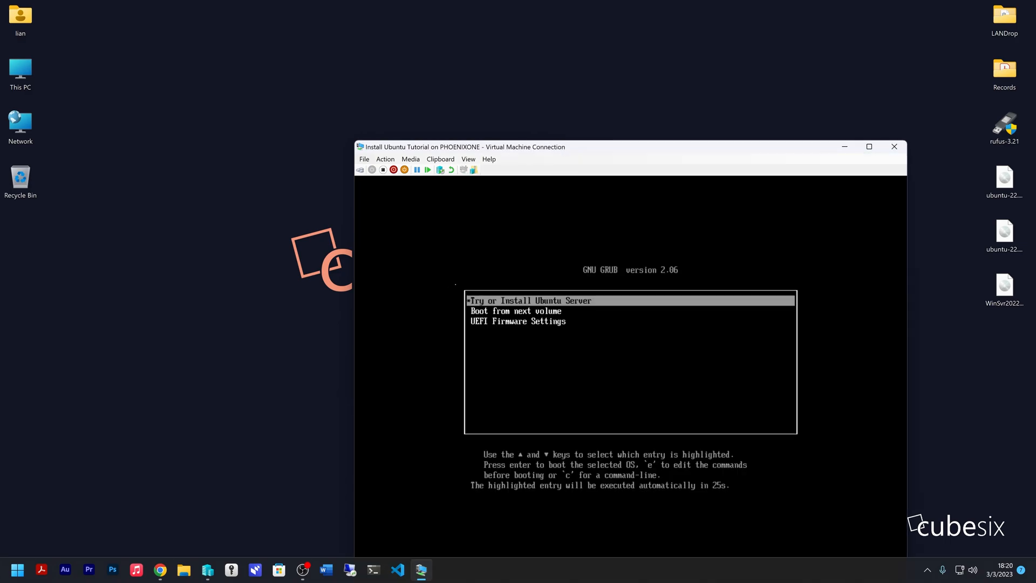
key("Return")
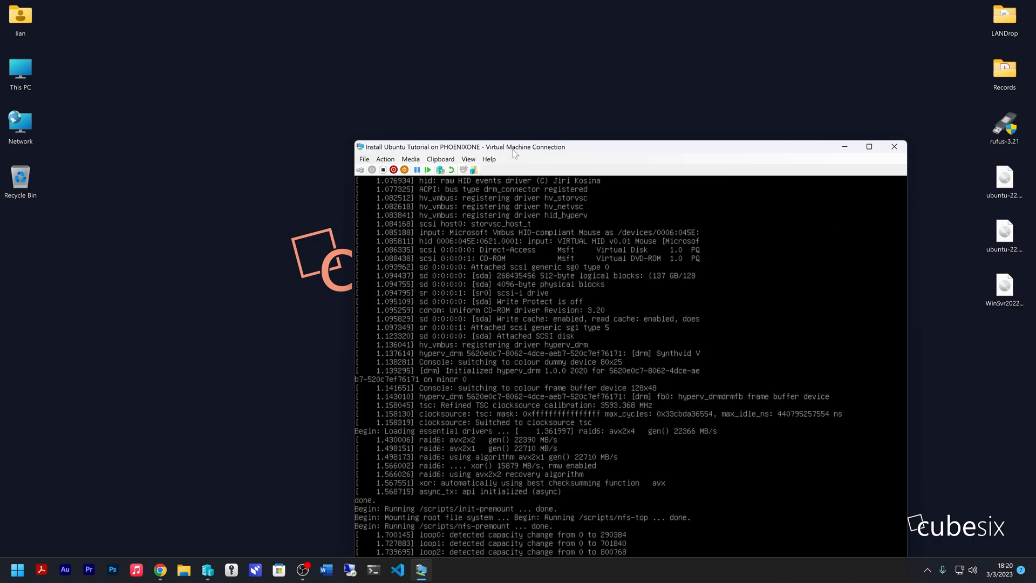
left_click_drag(514, 152, 435, 54)
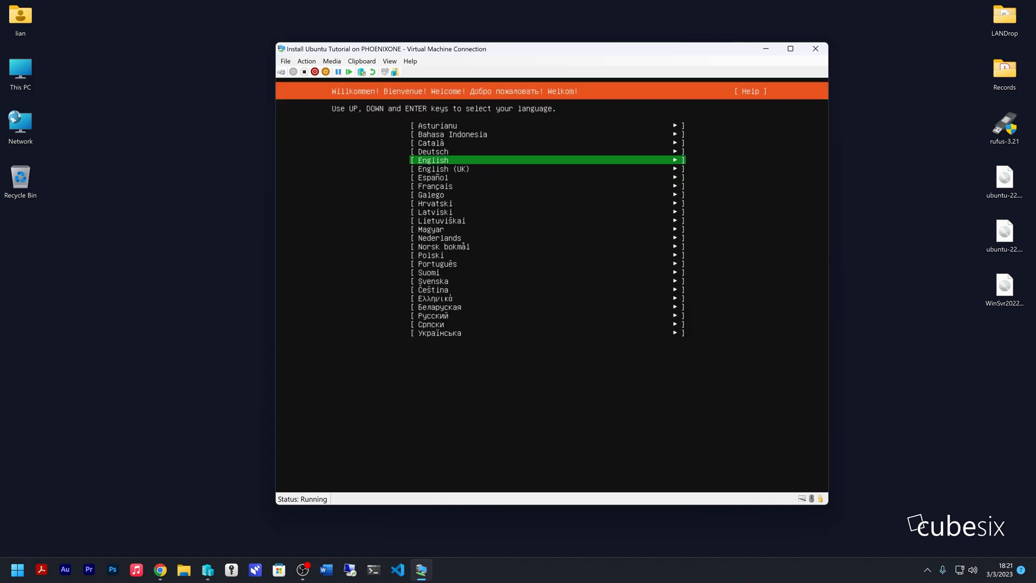
Choose English as the installation language and update to the new installer
key("Return")
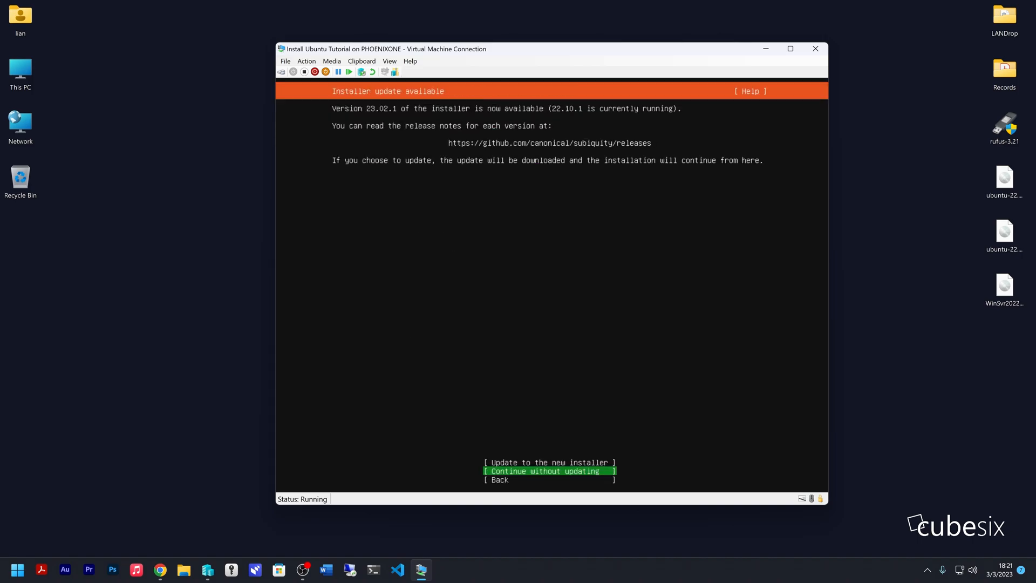
key("Up")
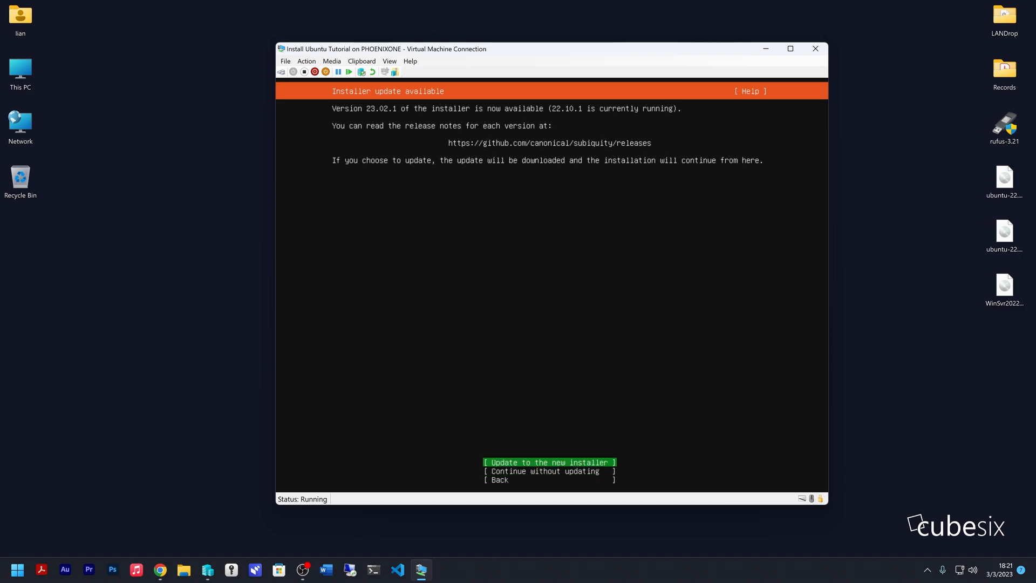
key("Return")
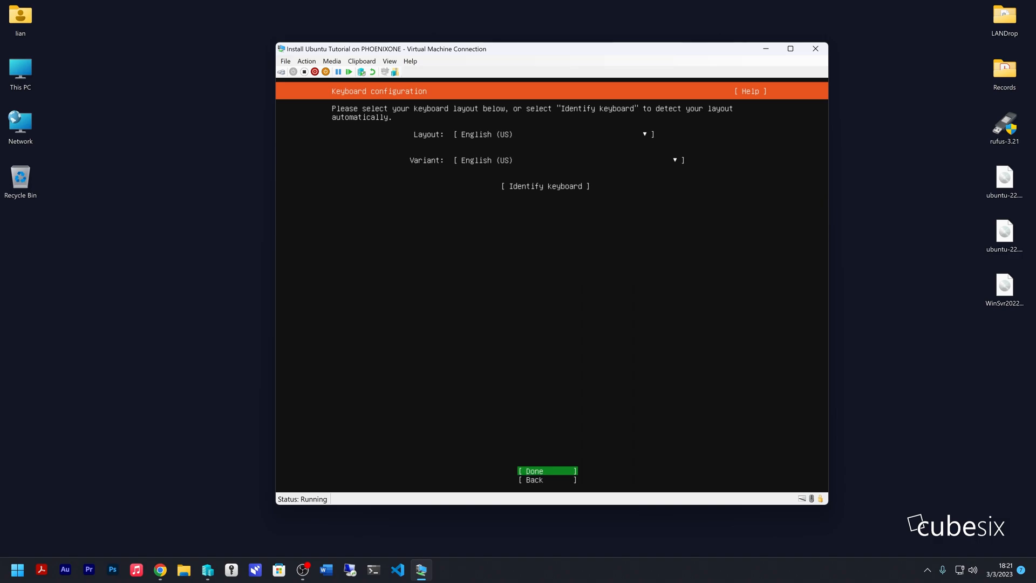
Accept the installer defaults for the English (US) keyboard, Ubuntu Server base, network connection, blank proxy and archive mirror
left_click(528, 472)
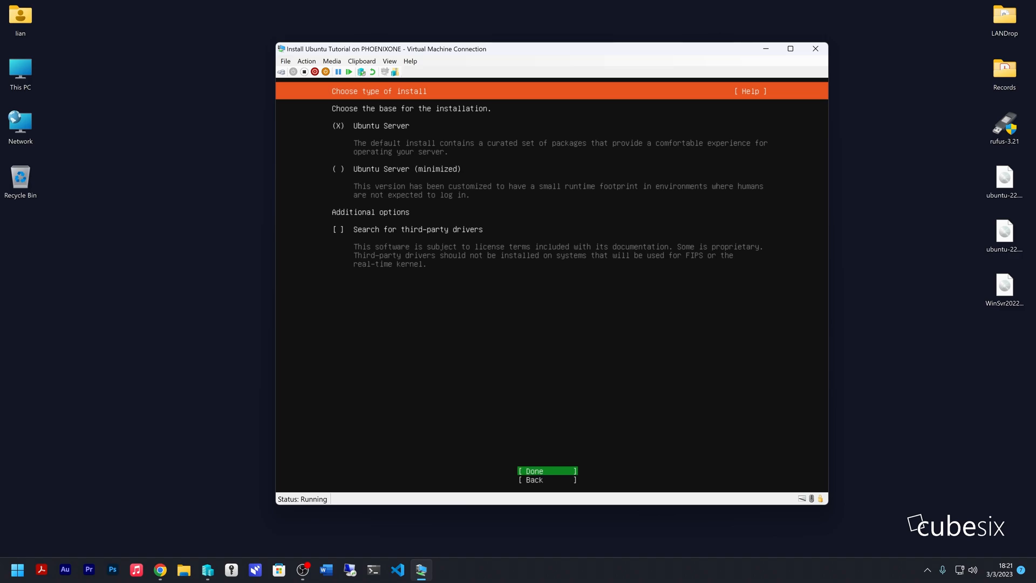
key("Return")
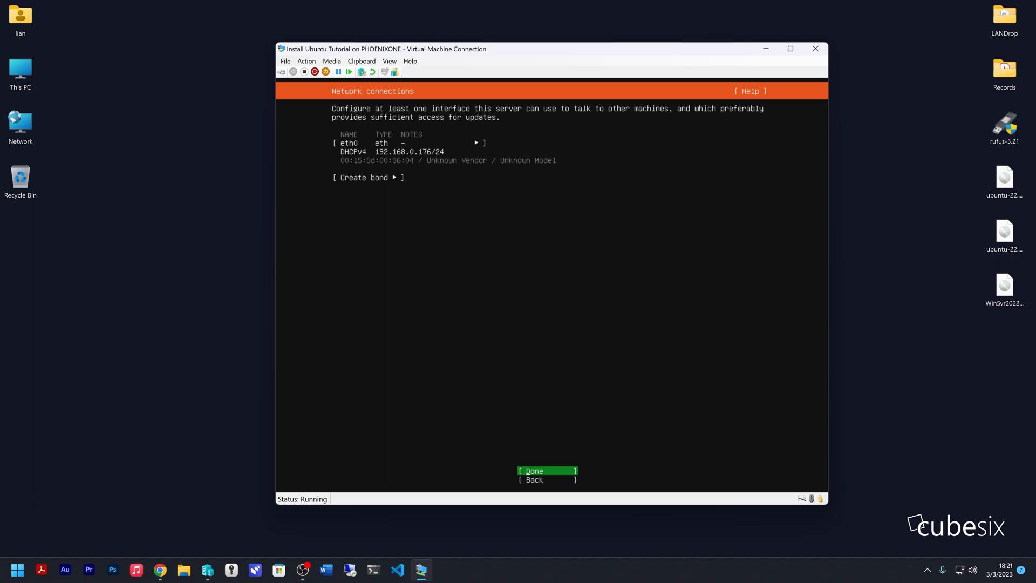
key("Return")
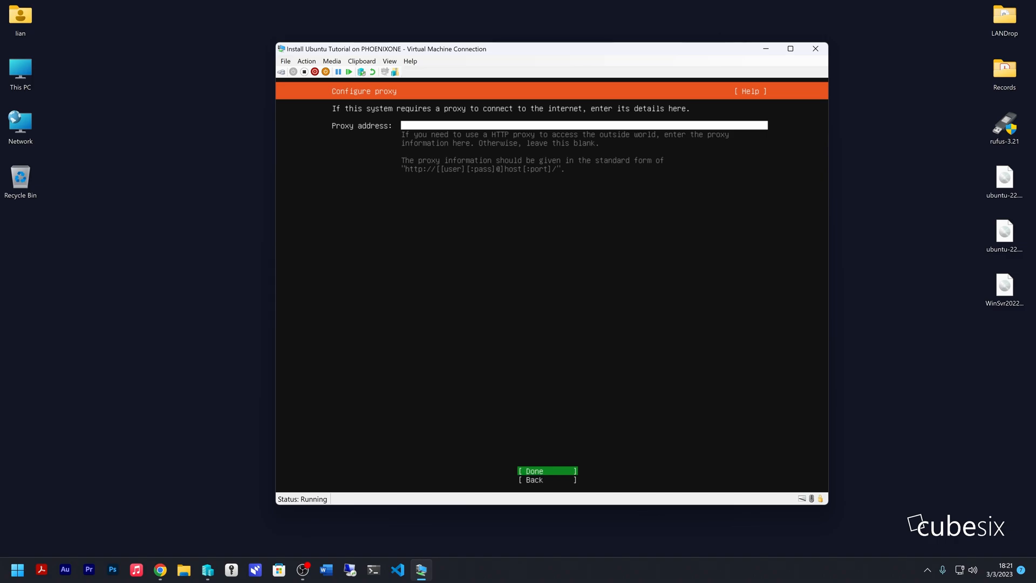
key("Return")
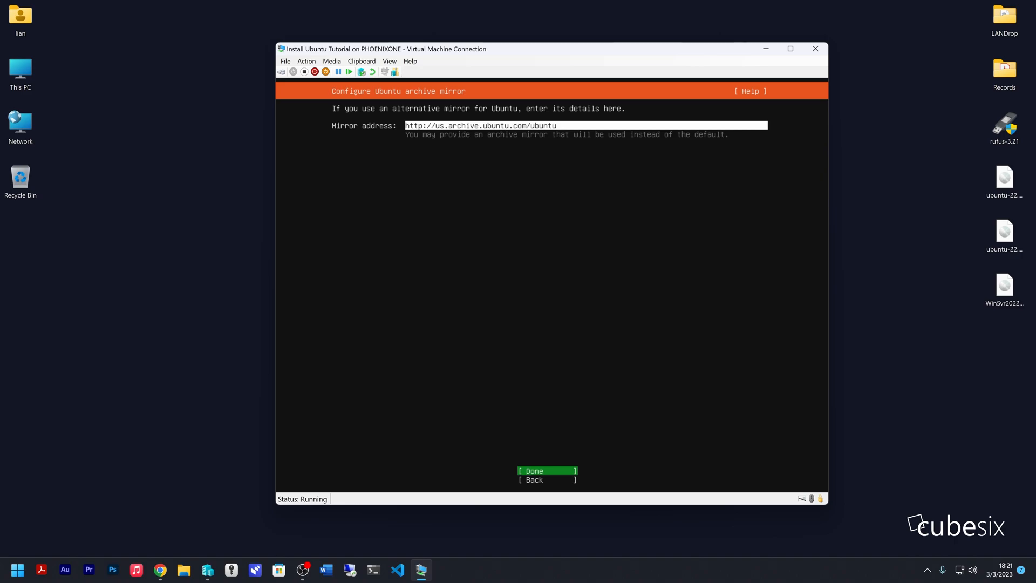
key("Return")
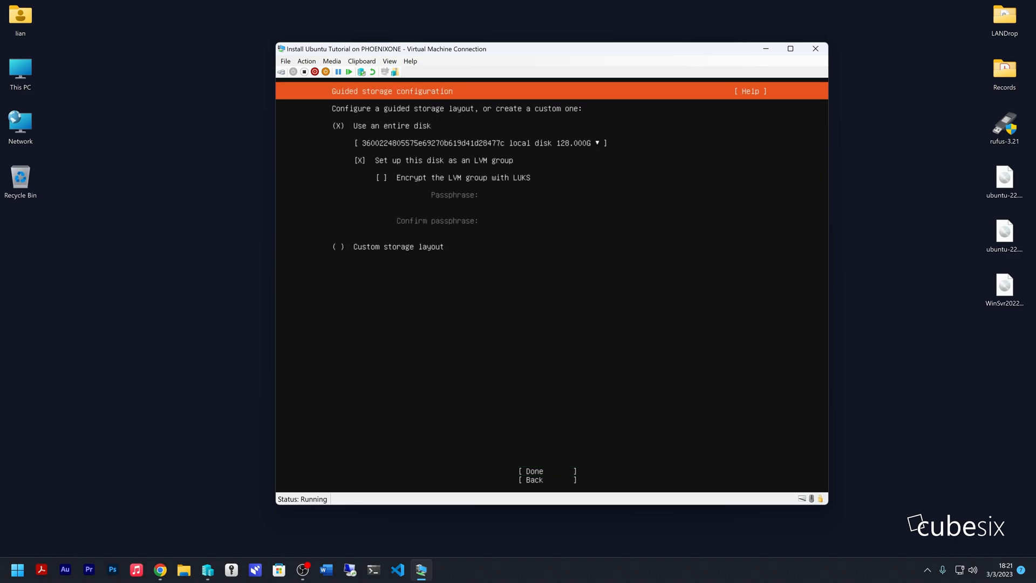
Accept the guided layout using the entire disk as an unencrypted LVM group and confirm the destructive formatting
key("Down")
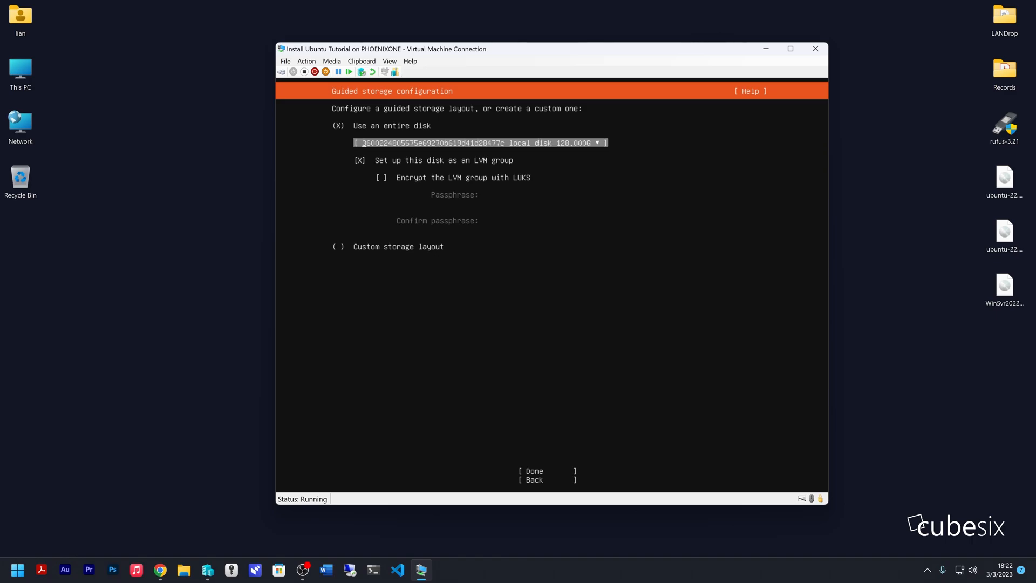
key("Down")
key("Down")
key("Down")
key("Down")
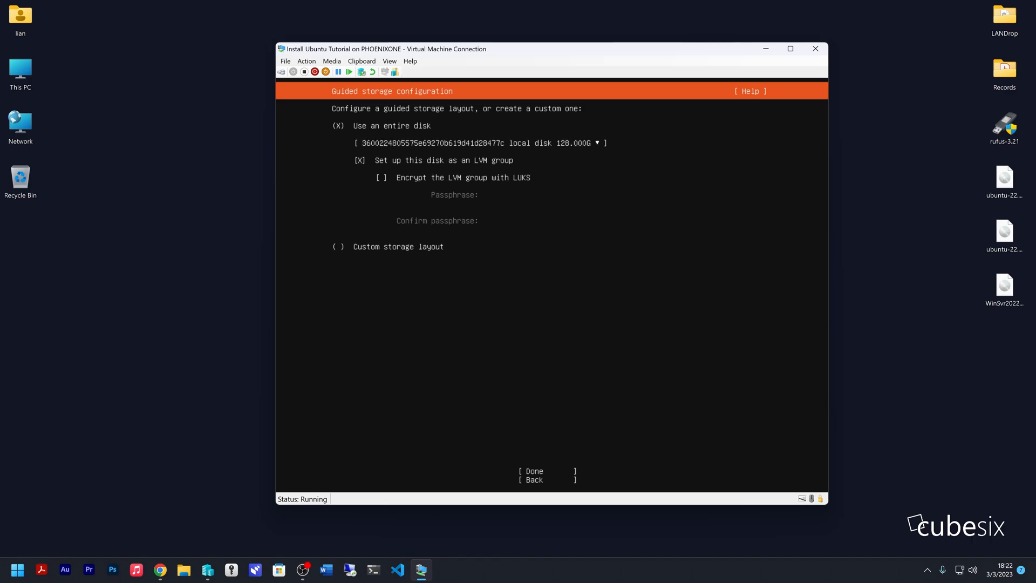
key("Return")
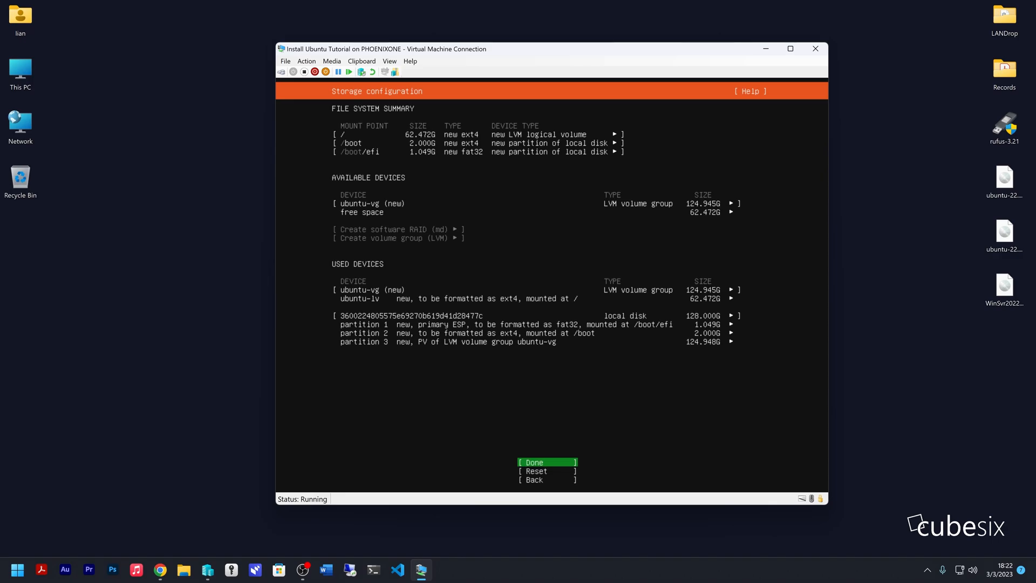
key("Return")
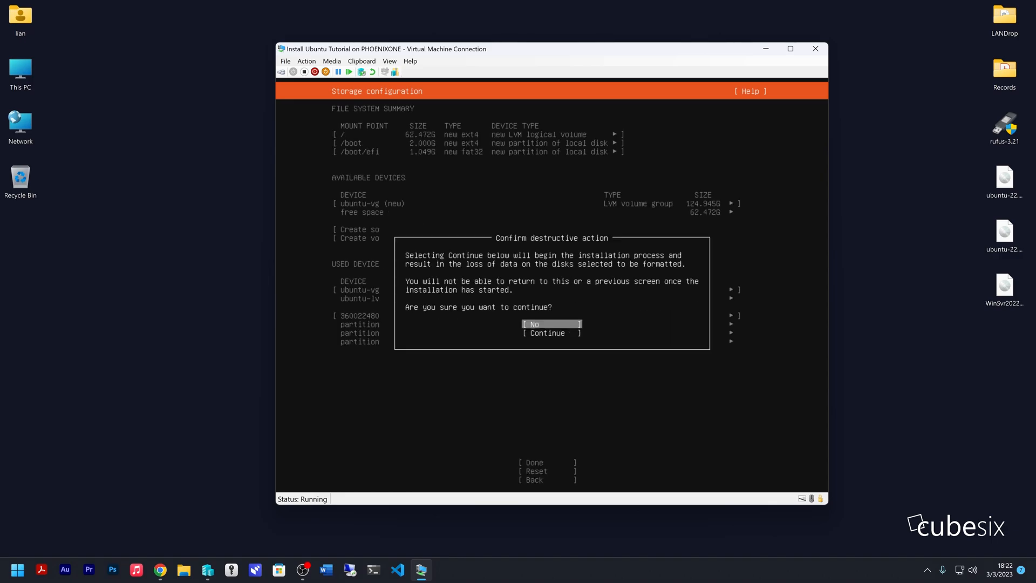
key("Down")
key("Return")
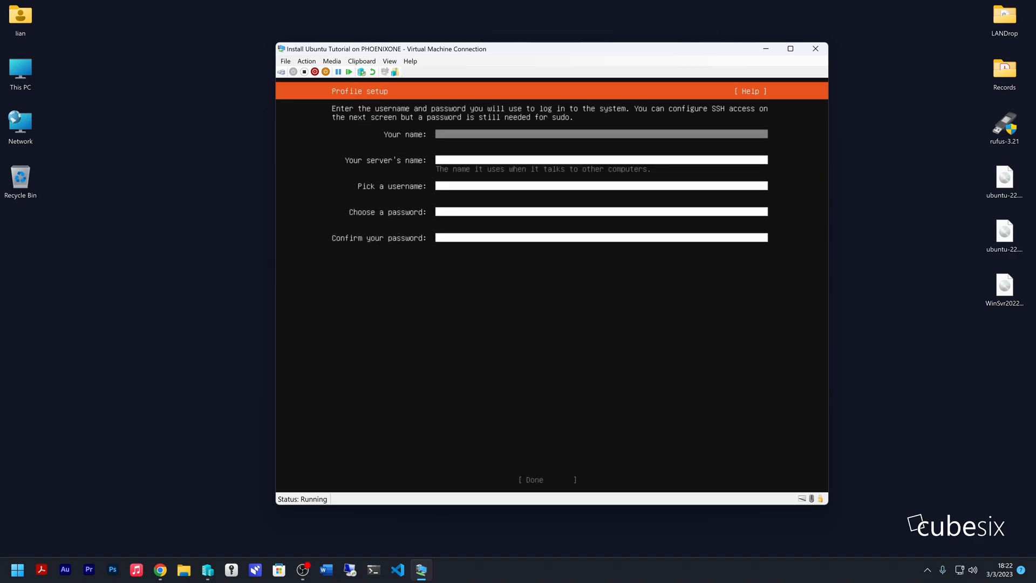
Fill in the profile with the user's name, server name testserver, a username and the confirmed account password, and submit it
type("lian")
key("Tab")
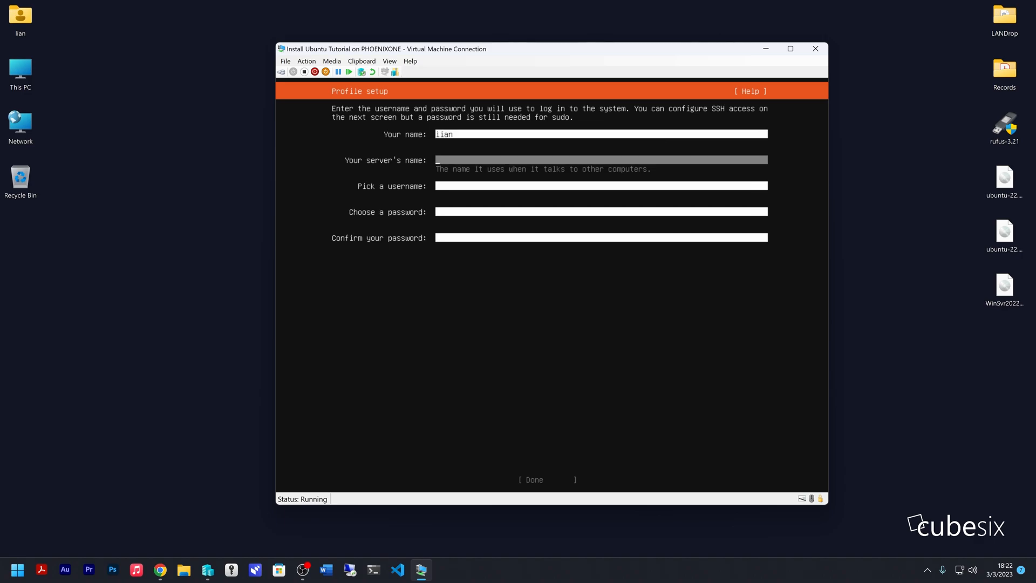
type("testserver")
key("Tab")
type("lian")
key("Tab")
type("**********")
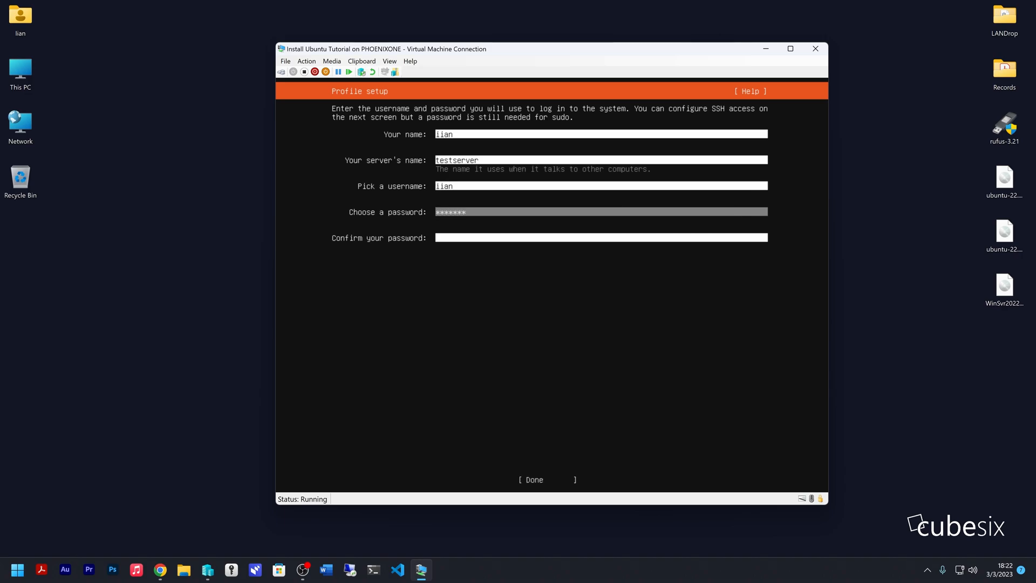
key("Tab")
type("********")
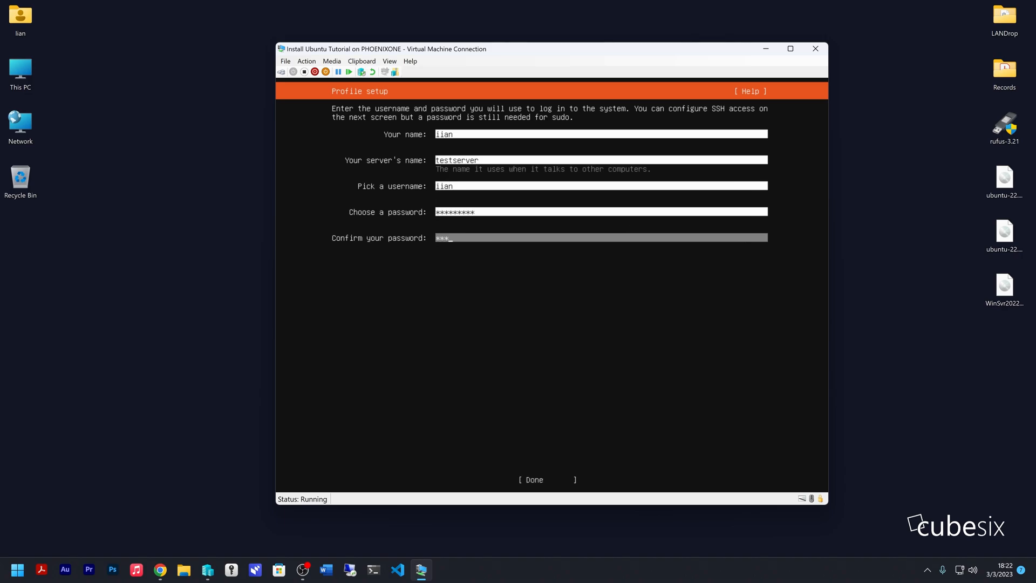
type("**")
key("Tab")
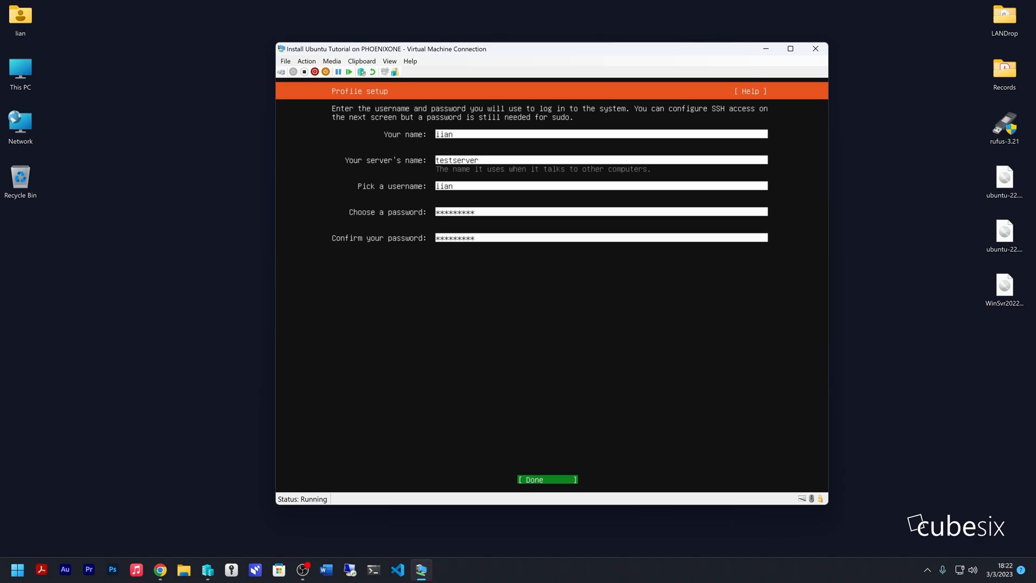
key("Return")
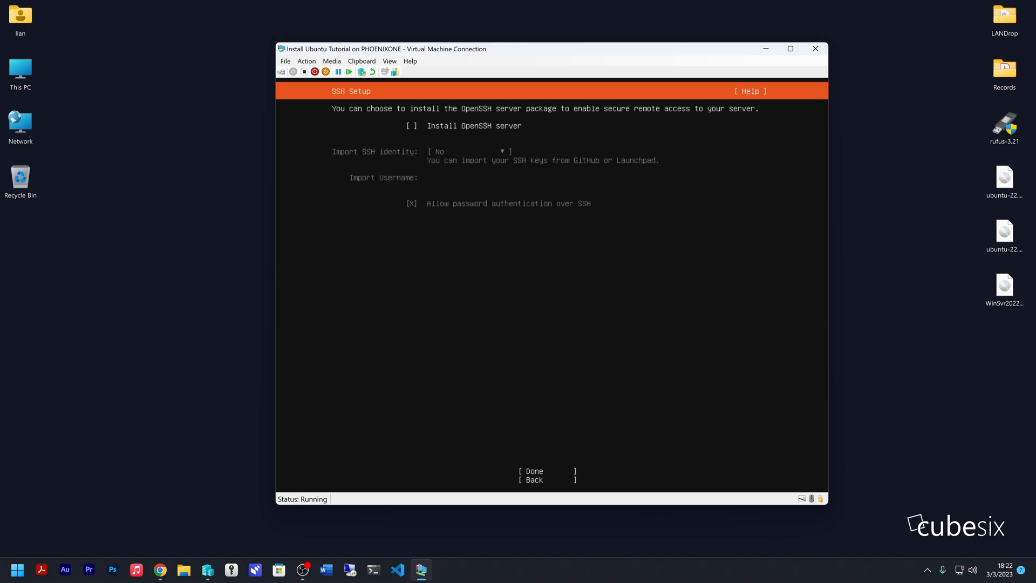
Select the OpenSSH server for installation and continue without choosing any featured server snaps
key("space")
key("Tab")
key("Tab")
key("Return")
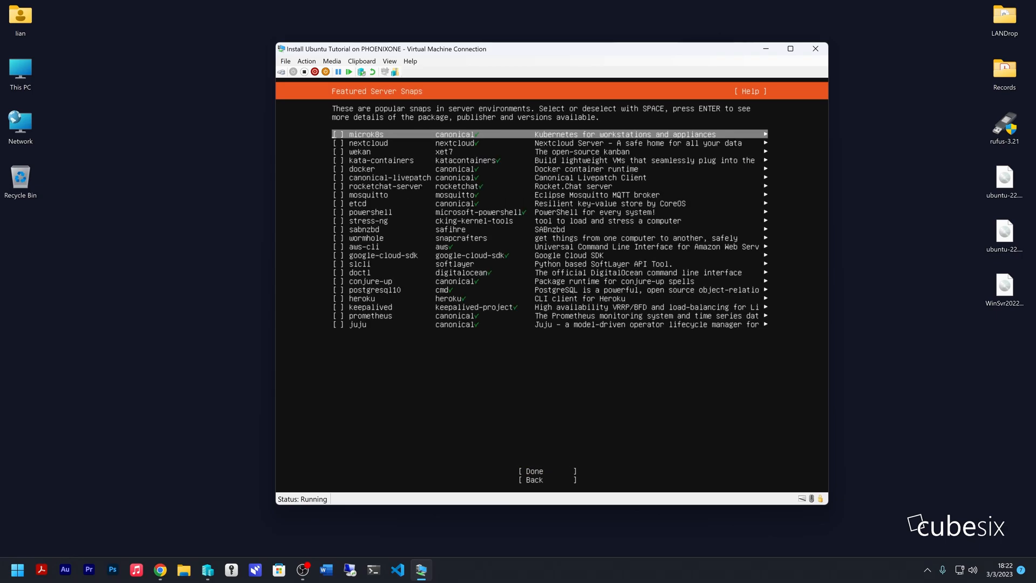
key("Tab")
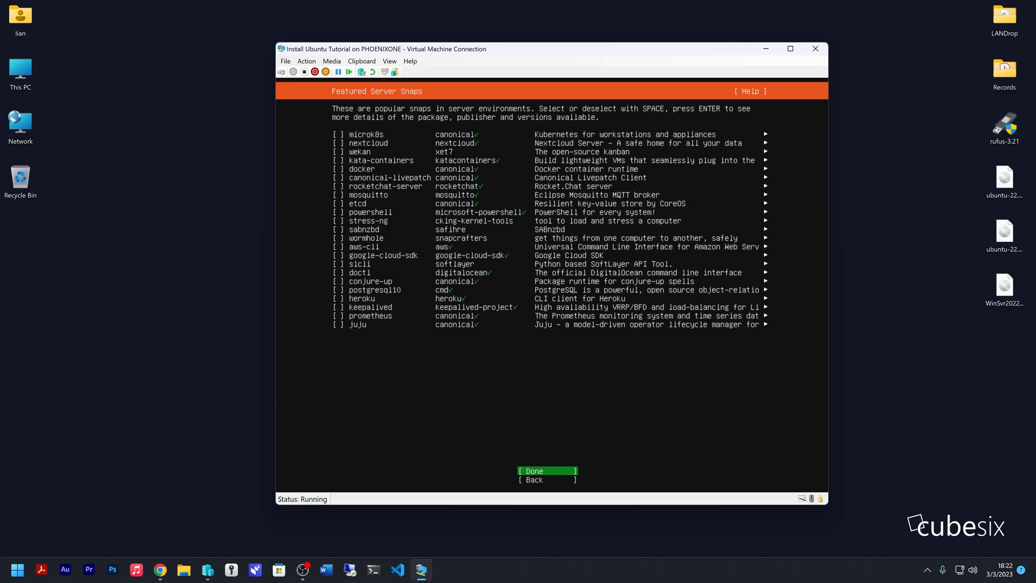
key("Return")
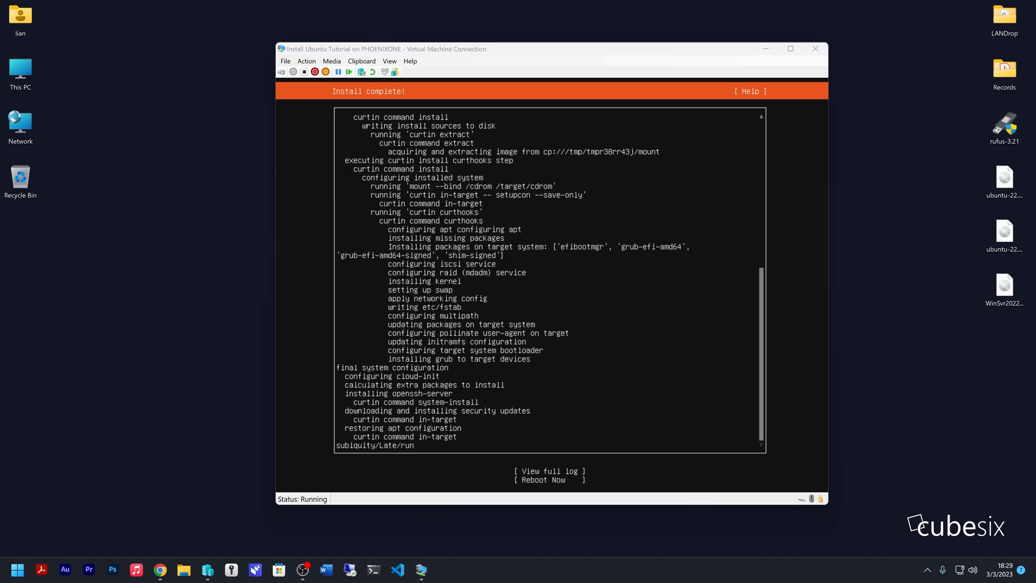
Reboot the virtual machine from the completed installation screen
left_click(551, 285)
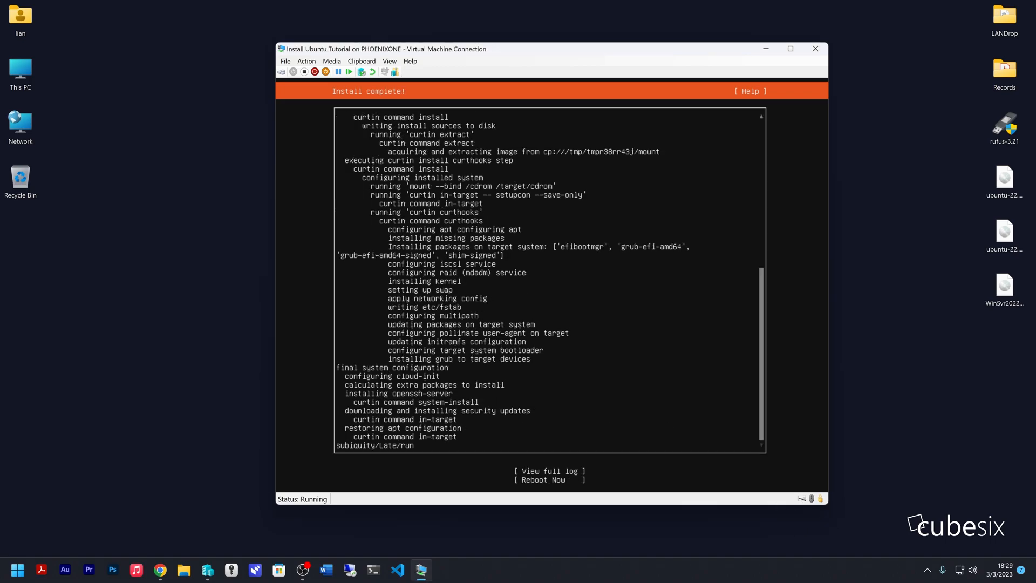
key("Tab")
key("Tab")
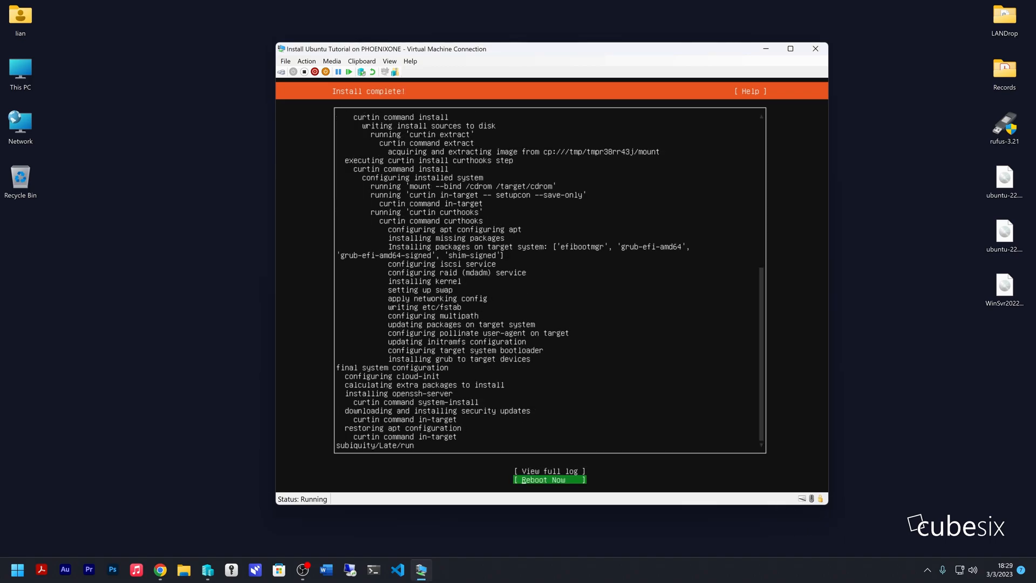
key("Return")
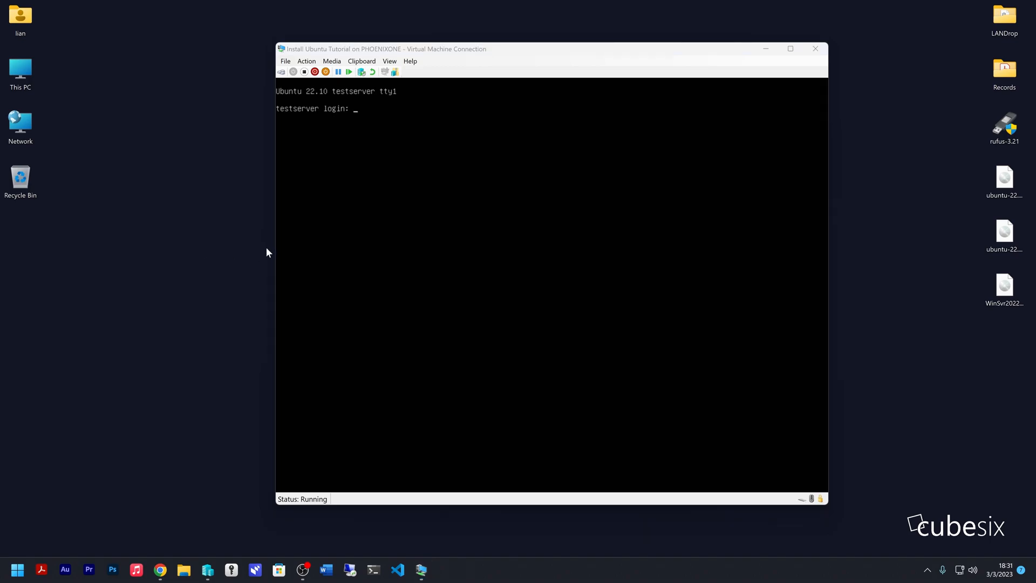
Log in to testserver at the console with the account's username and password
key("l")
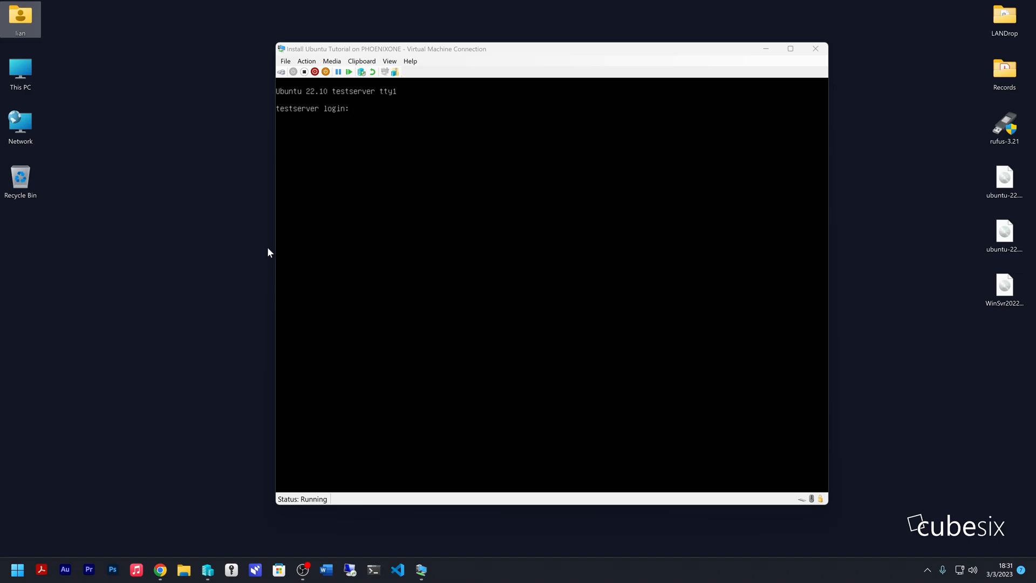
left_click(552, 284)
type("lian")
key("Return")
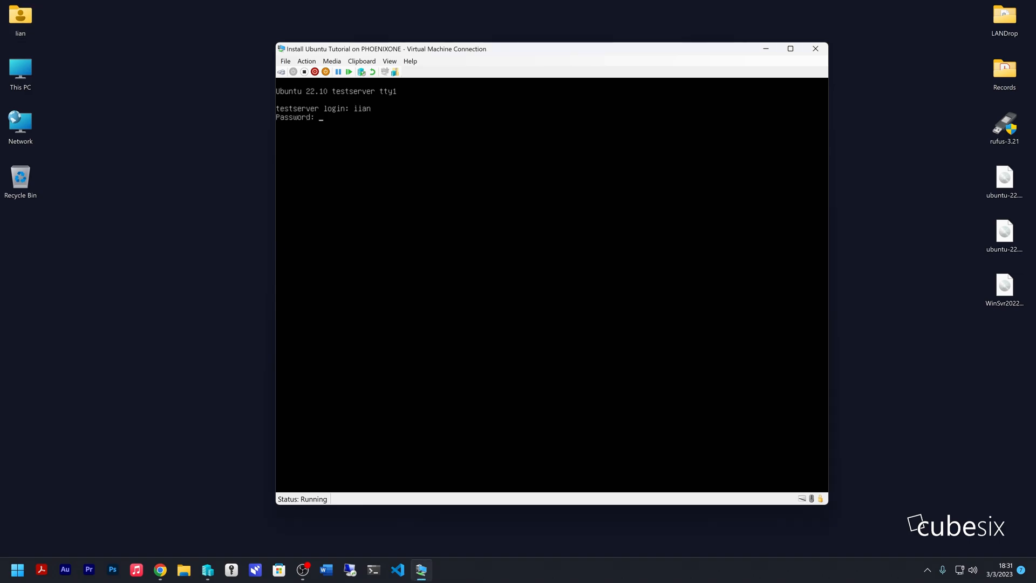
key("Return")
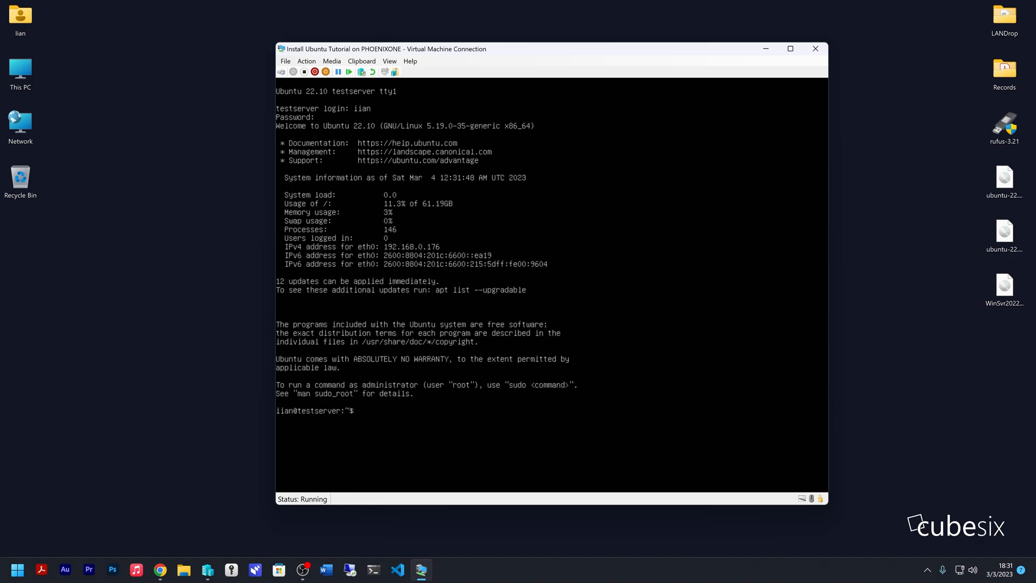
Refresh the package lists with sudo apt-get update, entering the account password for sudo
type("sudo apt-get update")
key("Return")
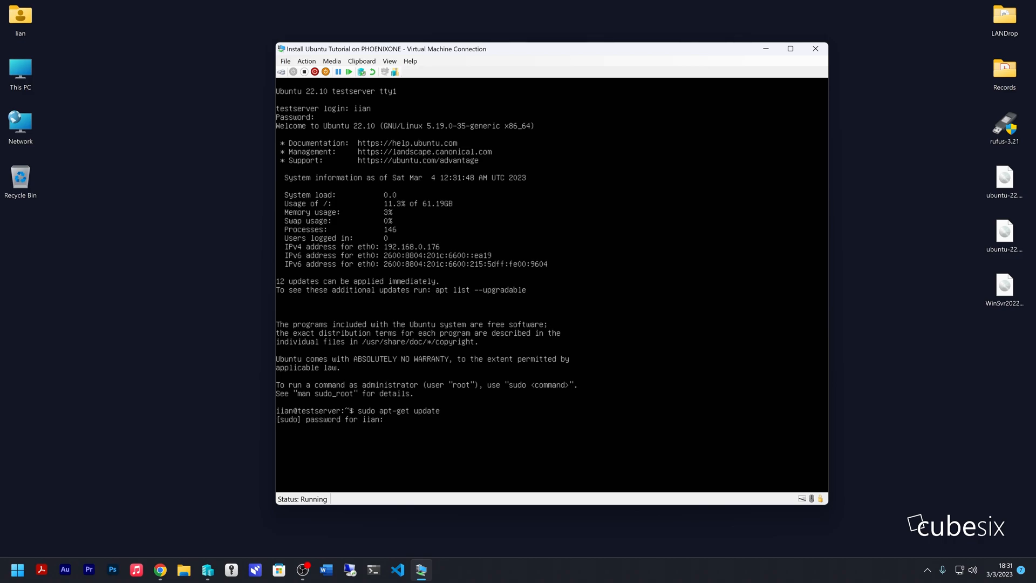
key("Return")
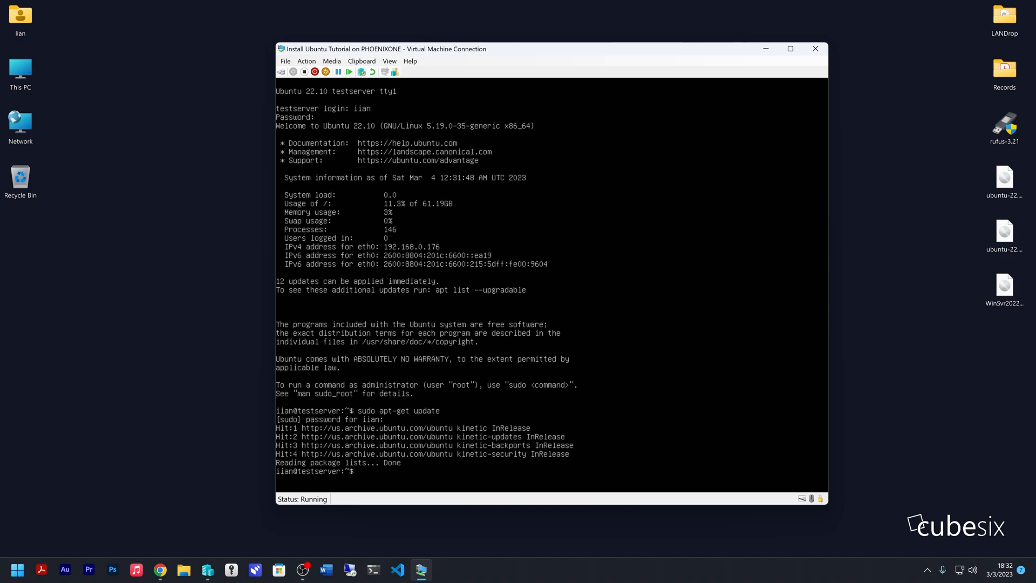
type("apt-get upgra")
key("BackSpace")
key("BackSpace")
key("BackSpace")
key("BackSpace")
type("apt-ge")
key("BackSpace")
key("BackSpace")
key("BackSpace")
key("BackSpace")
key("BackSpace")
key("BackSpace")
key("BackSpace")
key("BackSpace")
key("BackSpace")
key("BackSpace")
Switch to a root shell with sudo su and run apt-get upgrade
type("sudo su")
key("Return")
type("apt")
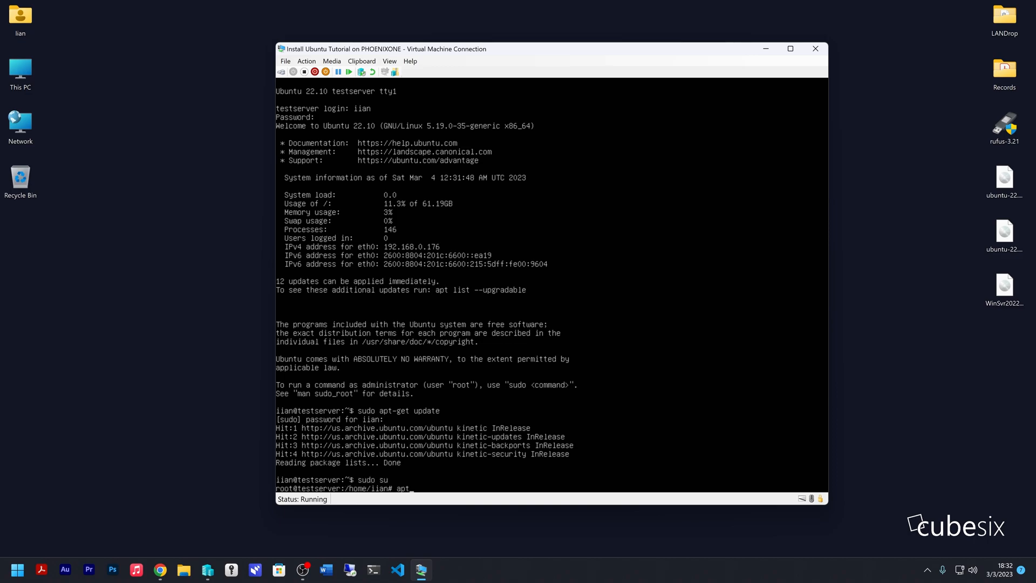
type("-get upgrade")
key("Return")
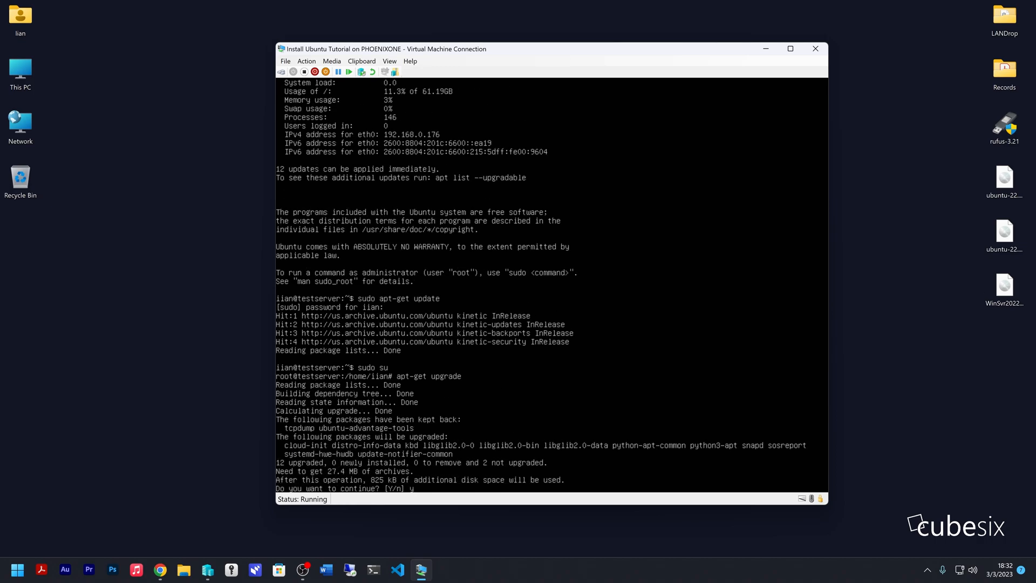
Confirm the package upgrade with y and accept the preselected services for restarting
type("y")
key("Return")
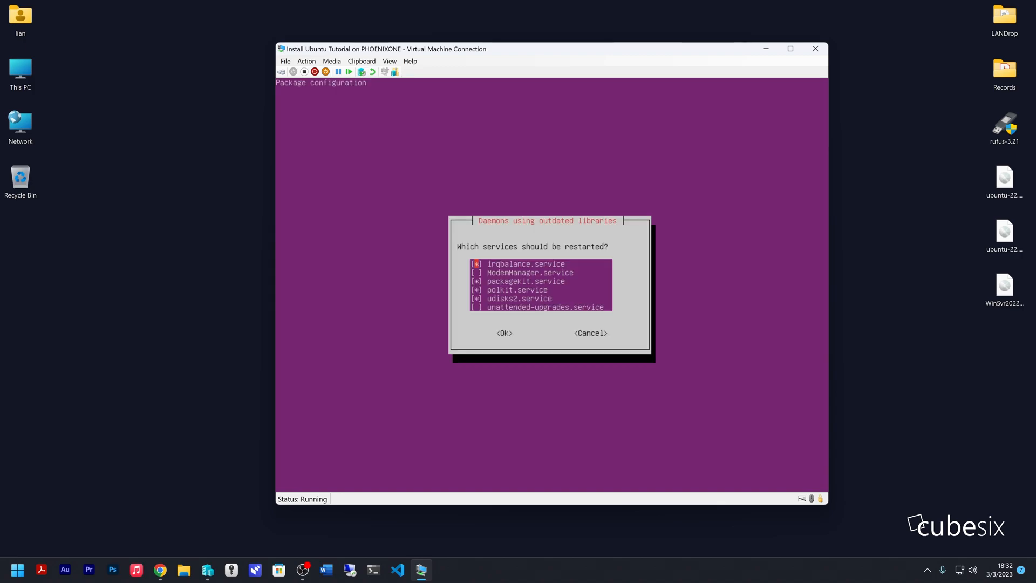
key("Tab")
key("Return")
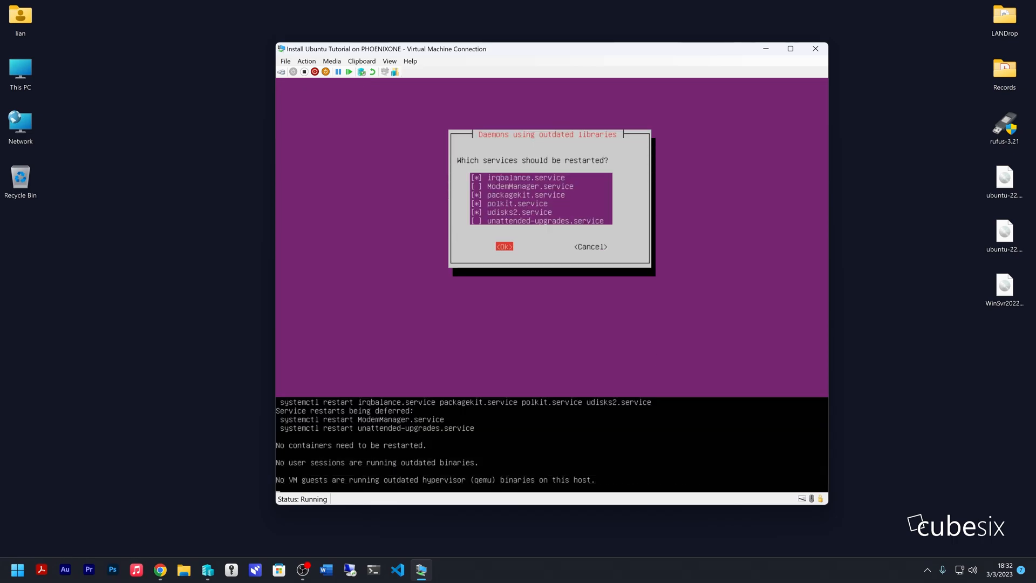